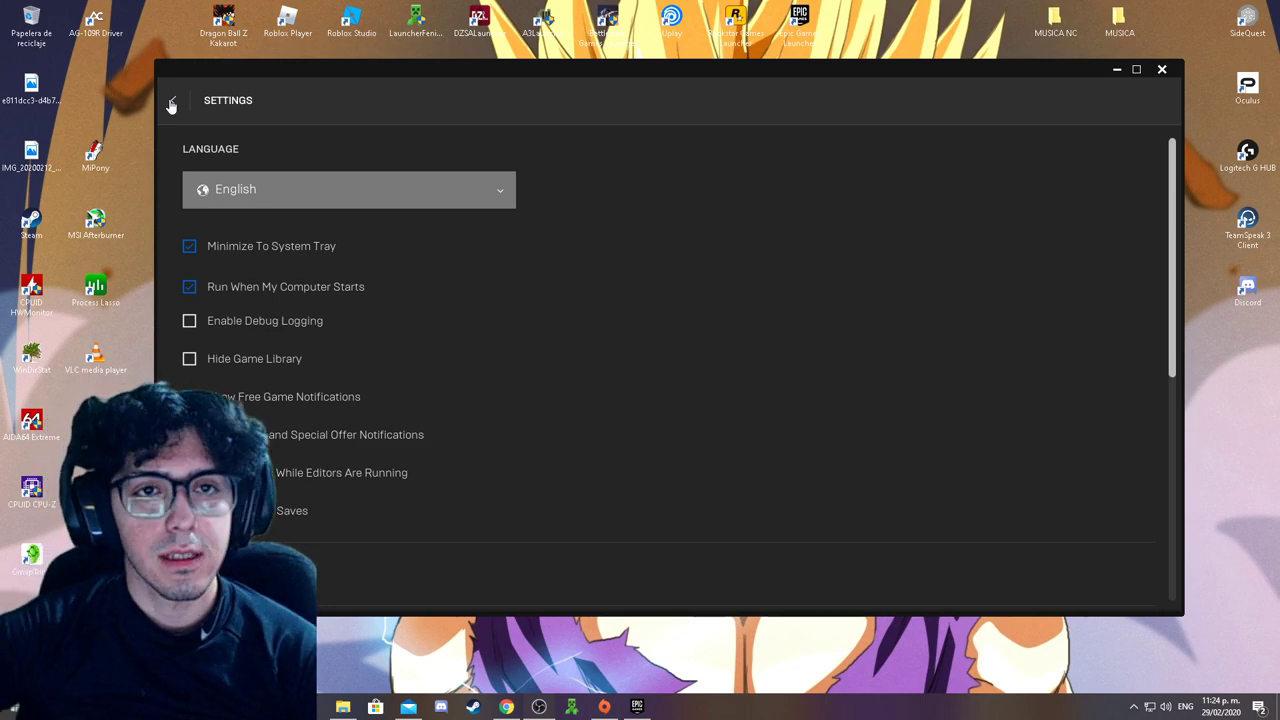
Leave the launcher settings and look through the game library.
{"action": "left_click", "coordinate": [171, 103]}
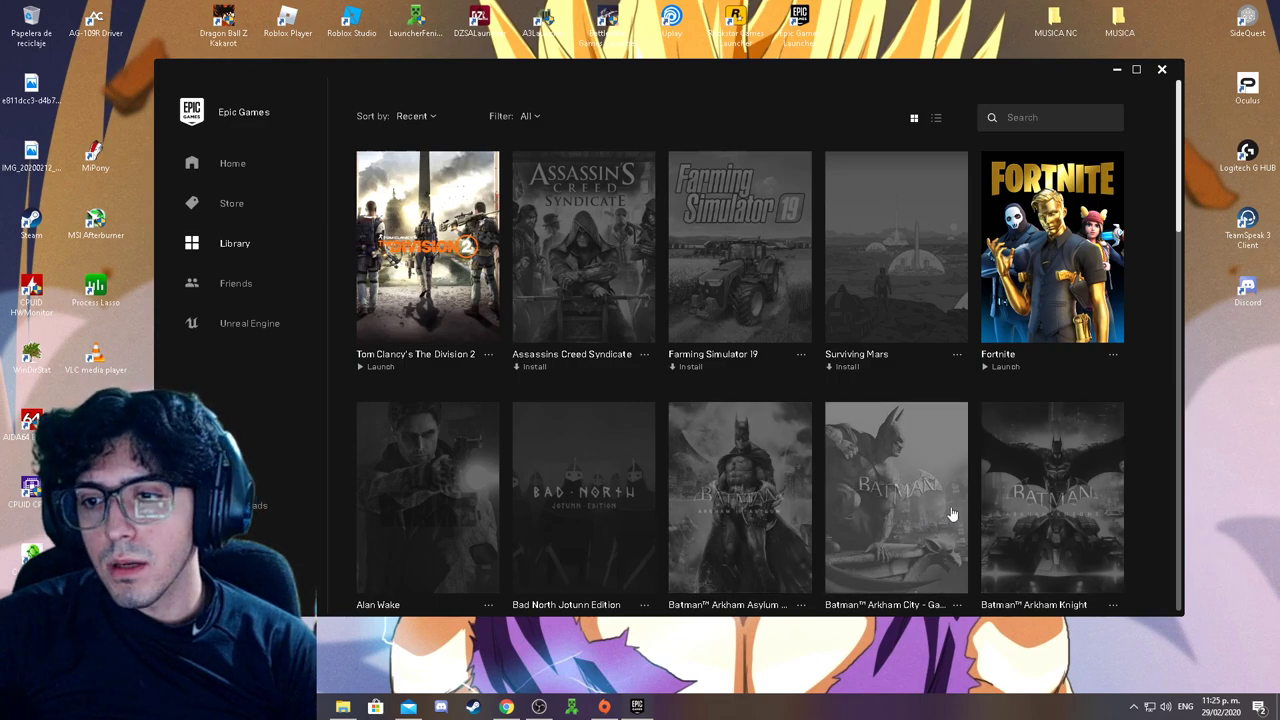
{"action": "scroll", "coordinate": [630, 340], "scroll_direction": "down", "scroll_amount": 5}
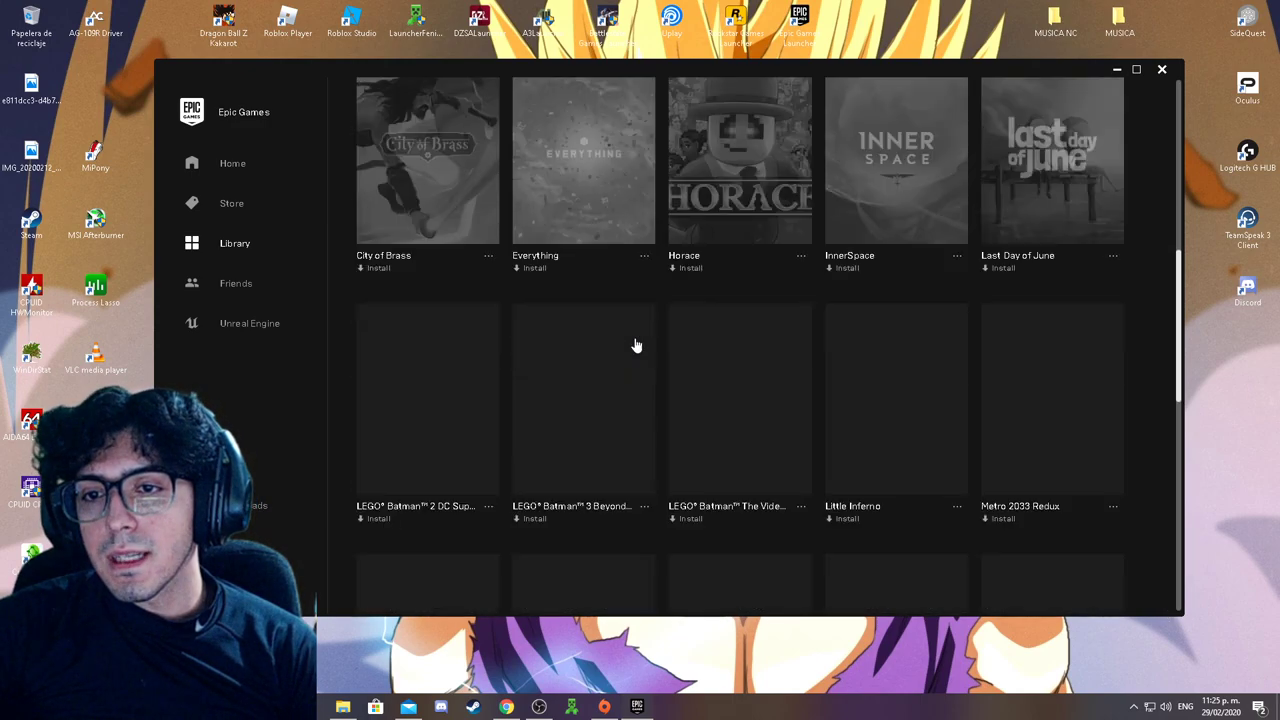
{"action": "scroll", "coordinate": [634, 346], "scroll_direction": "up", "scroll_amount": 5}
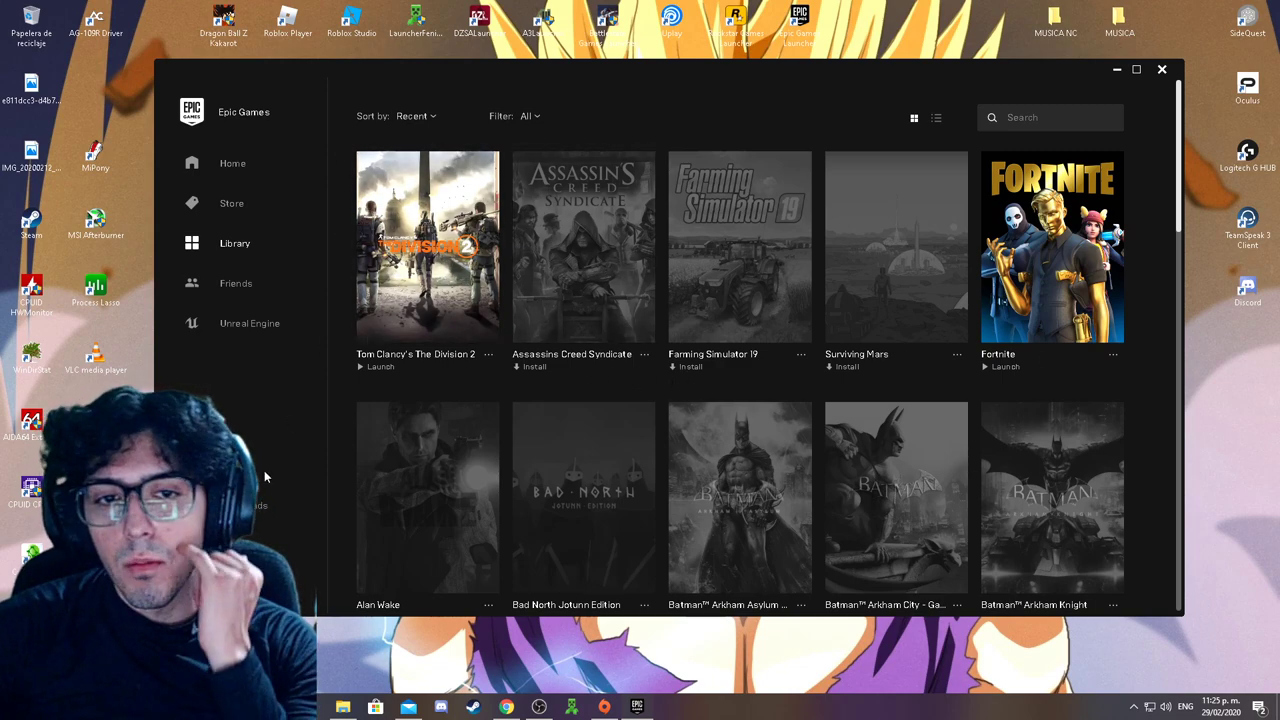
{"action": "key", "text": "super+s"}
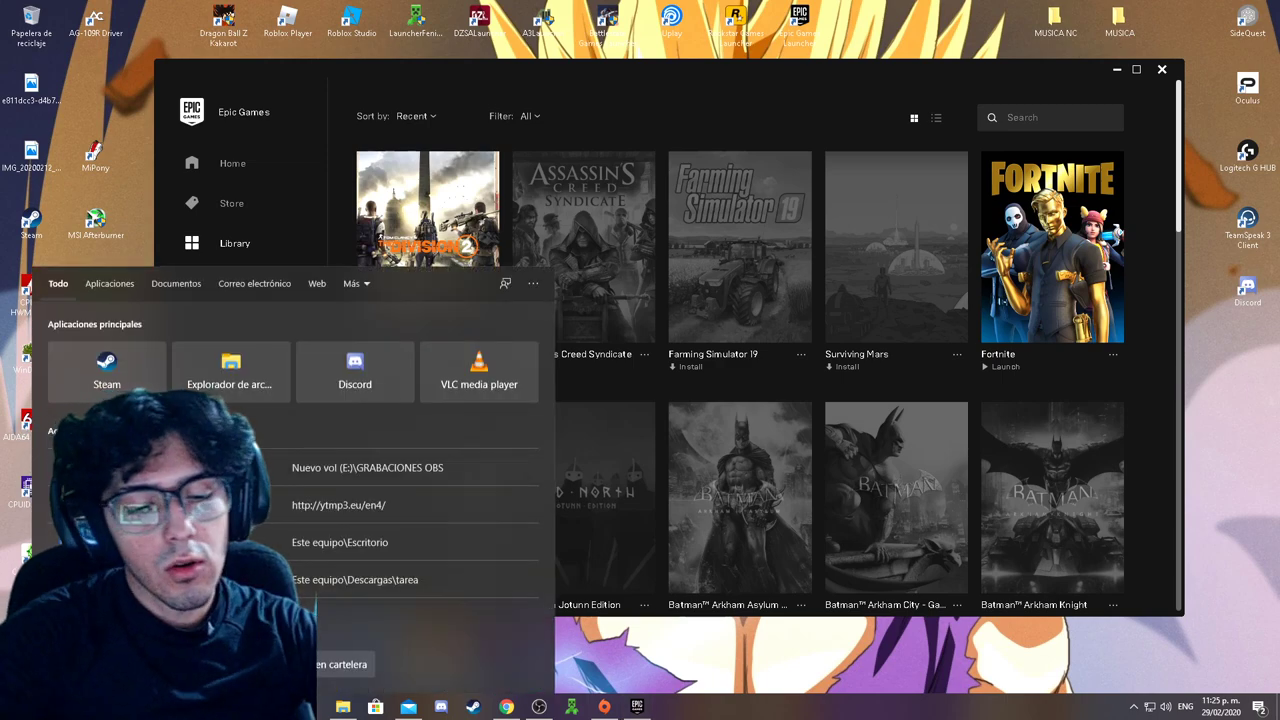
{"action": "type", "text": "cmd"}
{"action": "key", "text": "Return"}
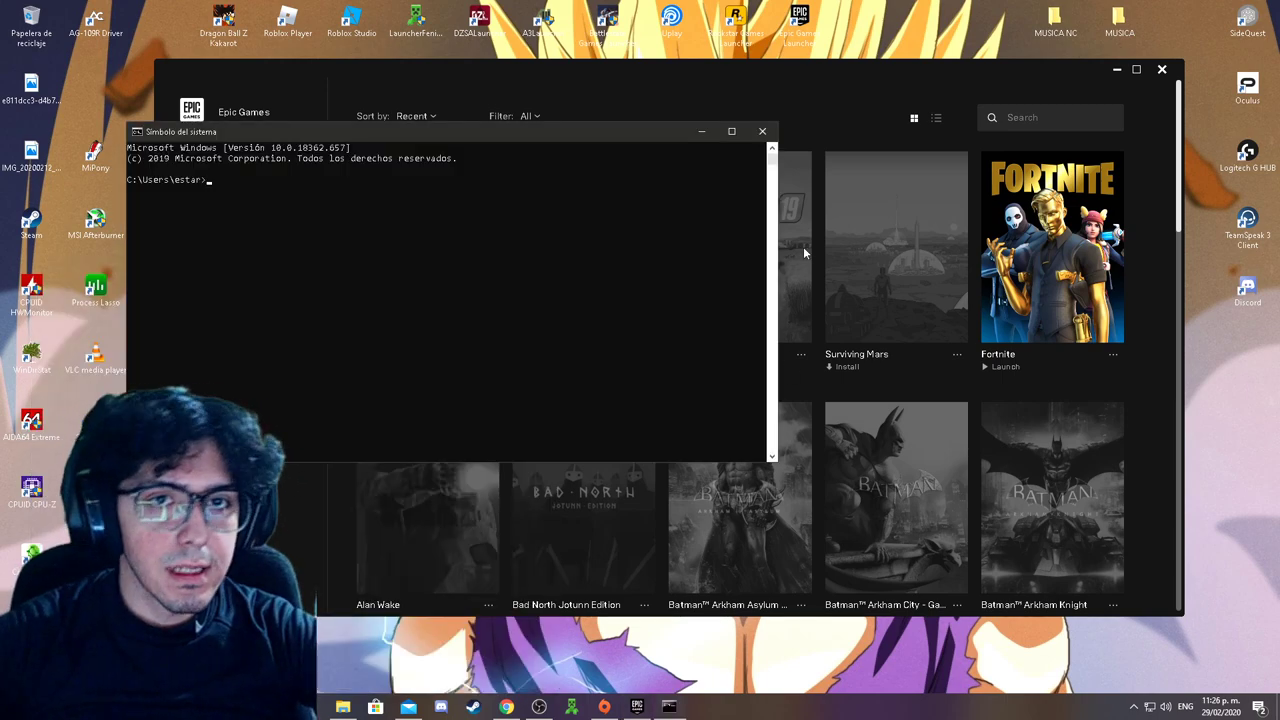
{"action": "left_click", "coordinate": [363, 200]}
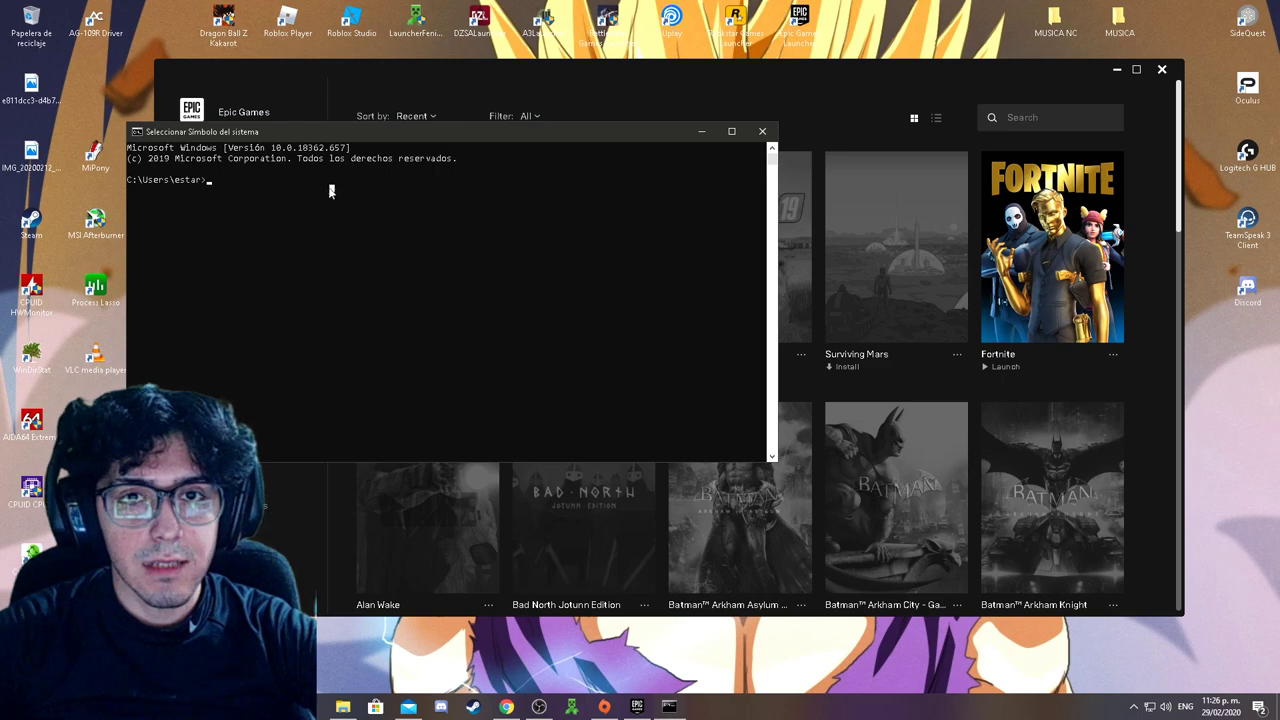
{"action": "left_click", "coordinate": [228, 182]}
{"action": "left_click", "coordinate": [214, 180]}
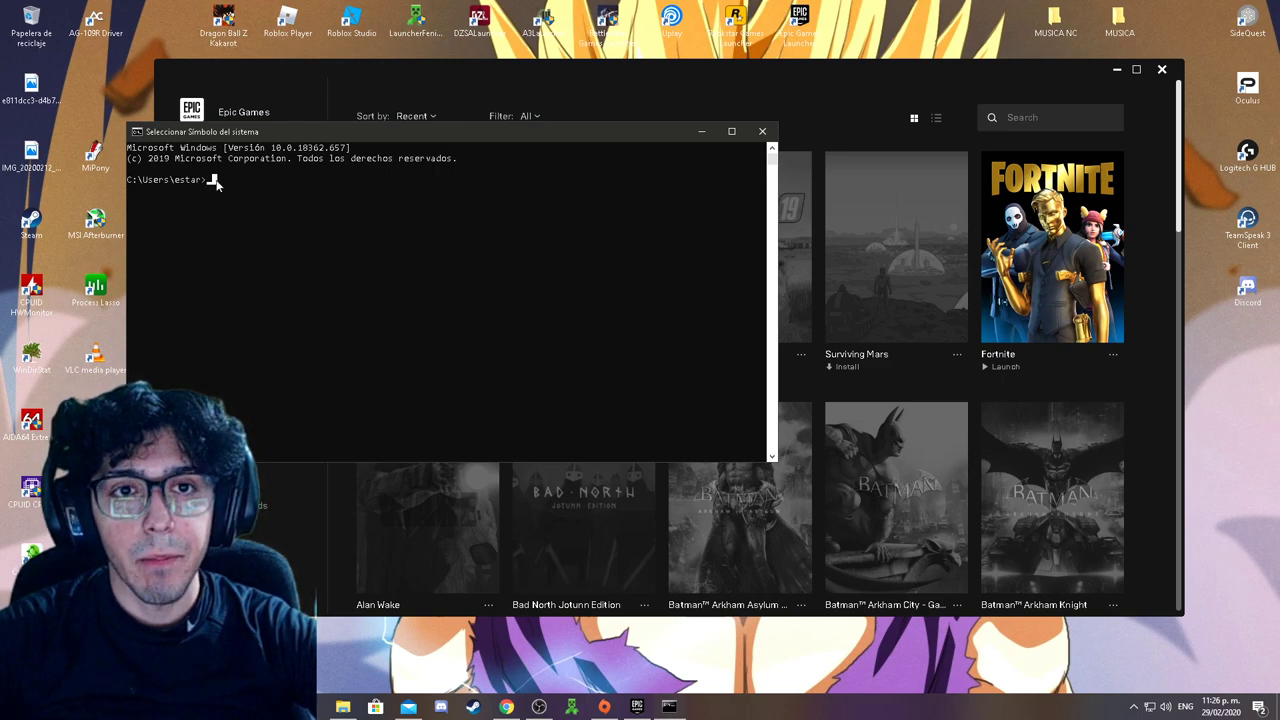
{"action": "right_click", "coordinate": [1150, 706]}
{"action": "left_click", "coordinate": [268, 236]}
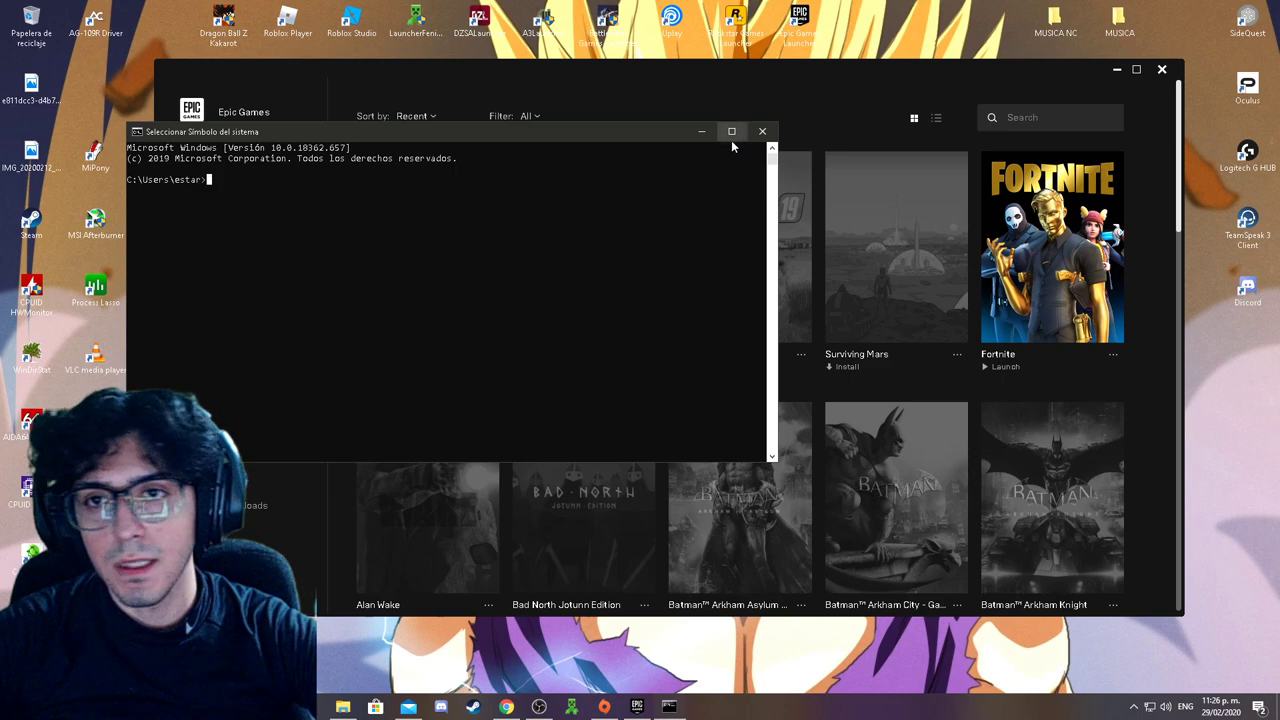
{"action": "left_click_drag", "start_coordinate": [380, 131], "coordinate": [396, 266]}
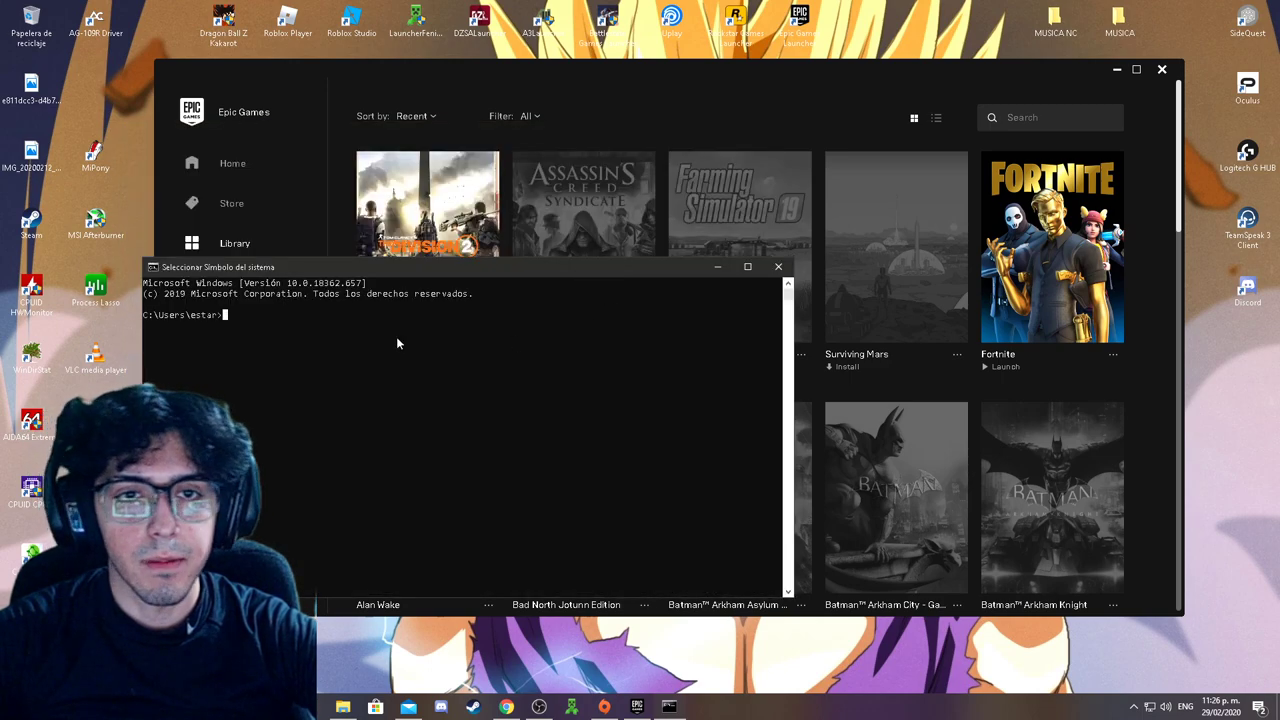
{"action": "left_click", "coordinate": [778, 268]}
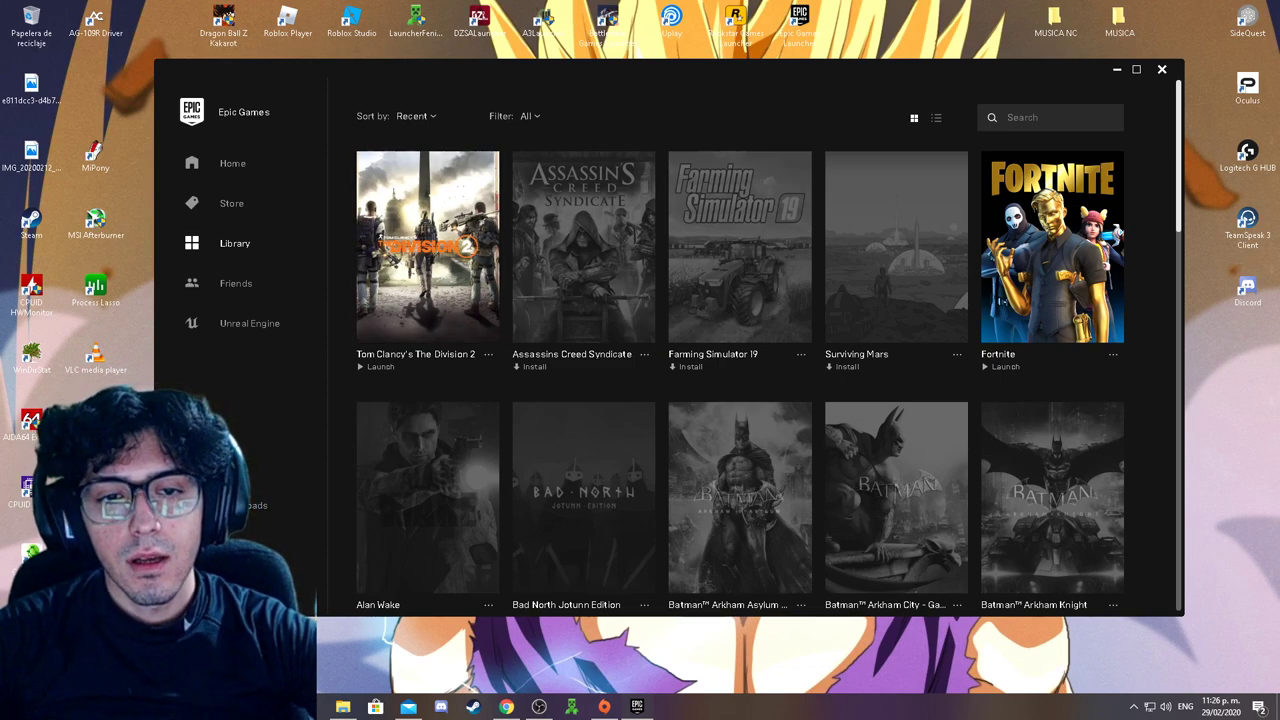
Open the support site from the launcher settings and close the extra browser tabs, keeping the Contact Us form.
{"action": "left_click", "coordinate": [235, 545]}
{"action": "scroll", "coordinate": [600, 280], "scroll_direction": "down", "scroll_amount": 5}
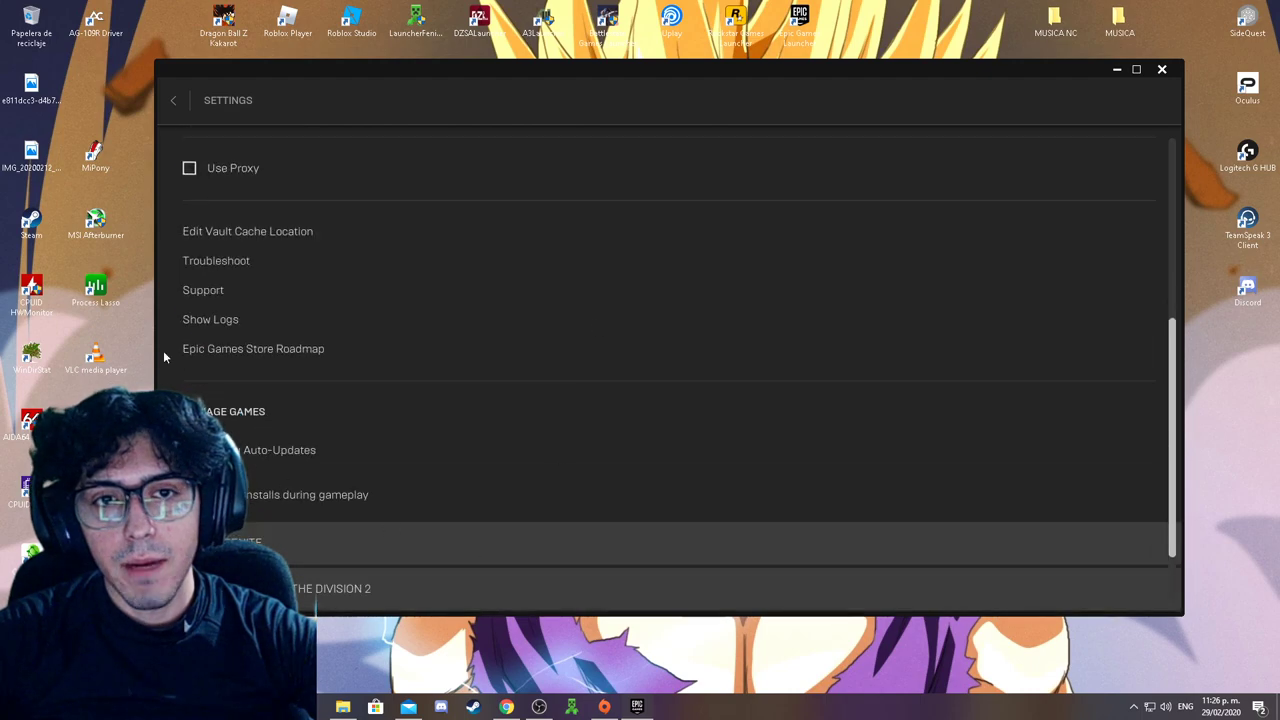
{"action": "left_click", "coordinate": [209, 298]}
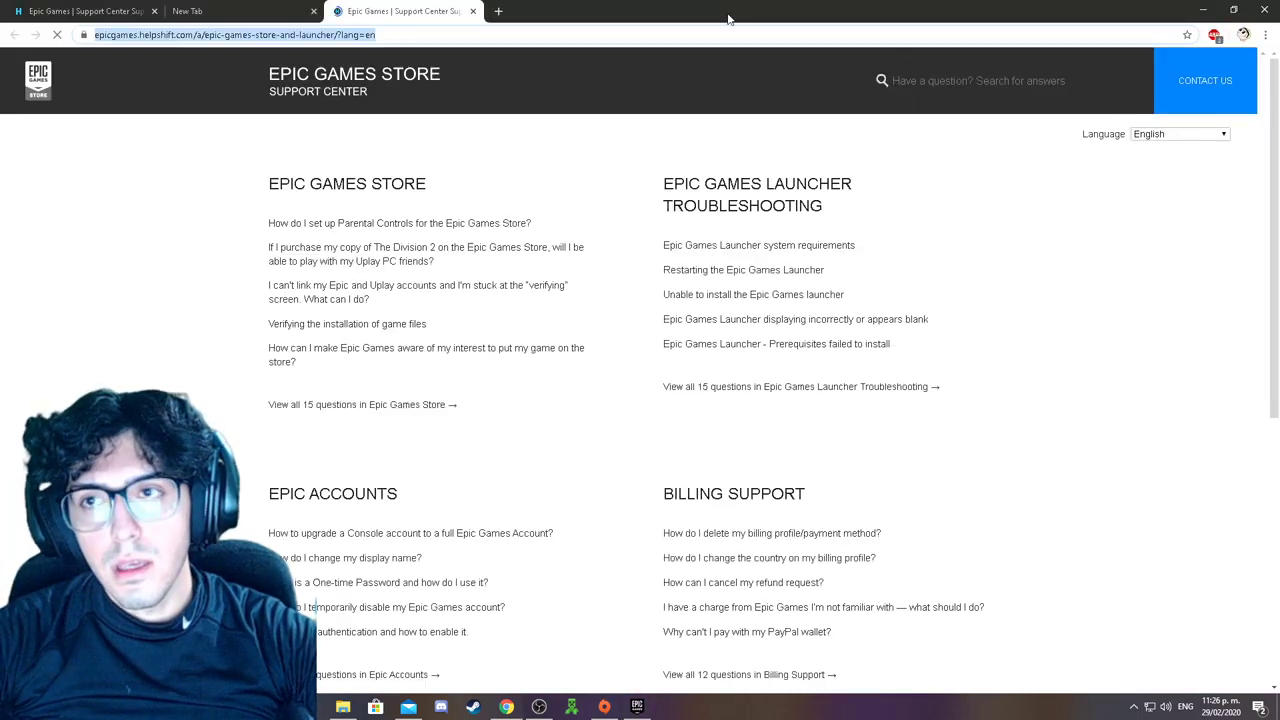
{"action": "left_click", "coordinate": [473, 11]}
{"action": "left_click", "coordinate": [313, 11]}
{"action": "scroll", "coordinate": [640, 430], "scroll_direction": "up", "scroll_amount": 2}
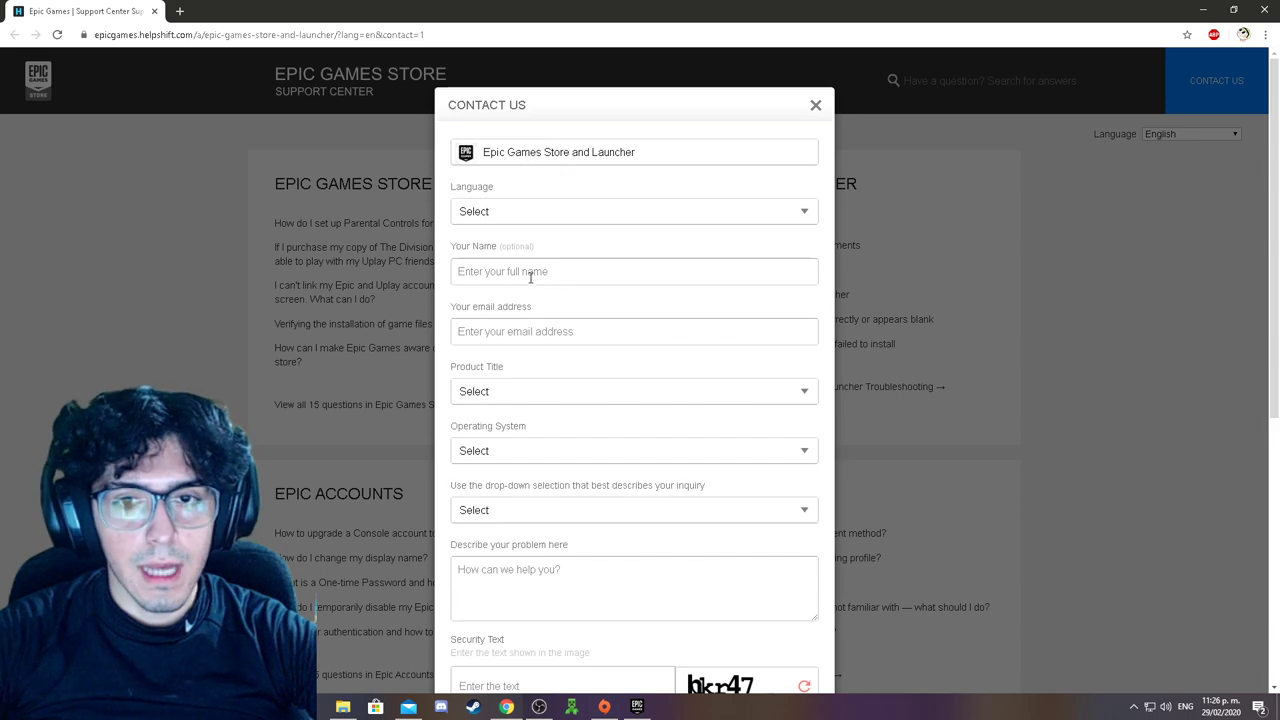
Examine the product title, name and language fields of the Epic Games Store and Launcher contact form.
{"action": "left_click", "coordinate": [510, 391]}
{"action": "scroll", "coordinate": [531, 440], "scroll_direction": "down", "scroll_amount": 6}
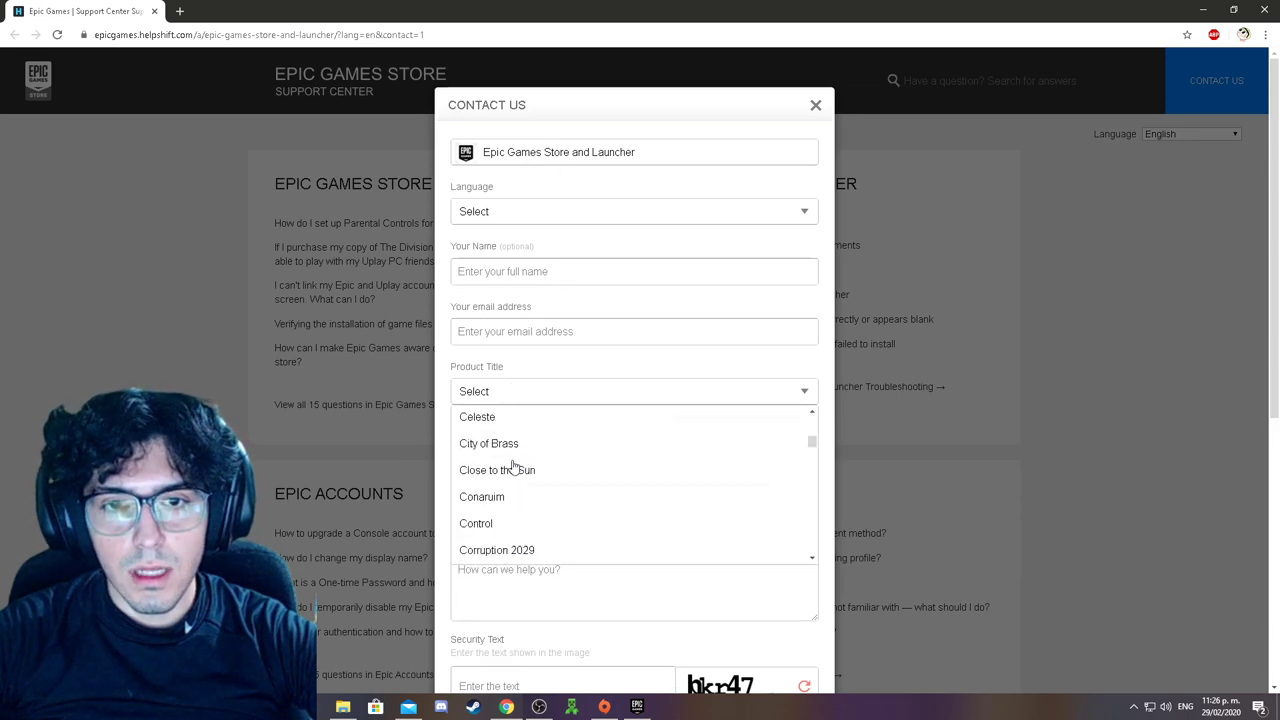
{"action": "left_click", "coordinate": [504, 337]}
{"action": "left_click", "coordinate": [544, 396]}
{"action": "left_click", "coordinate": [691, 281]}
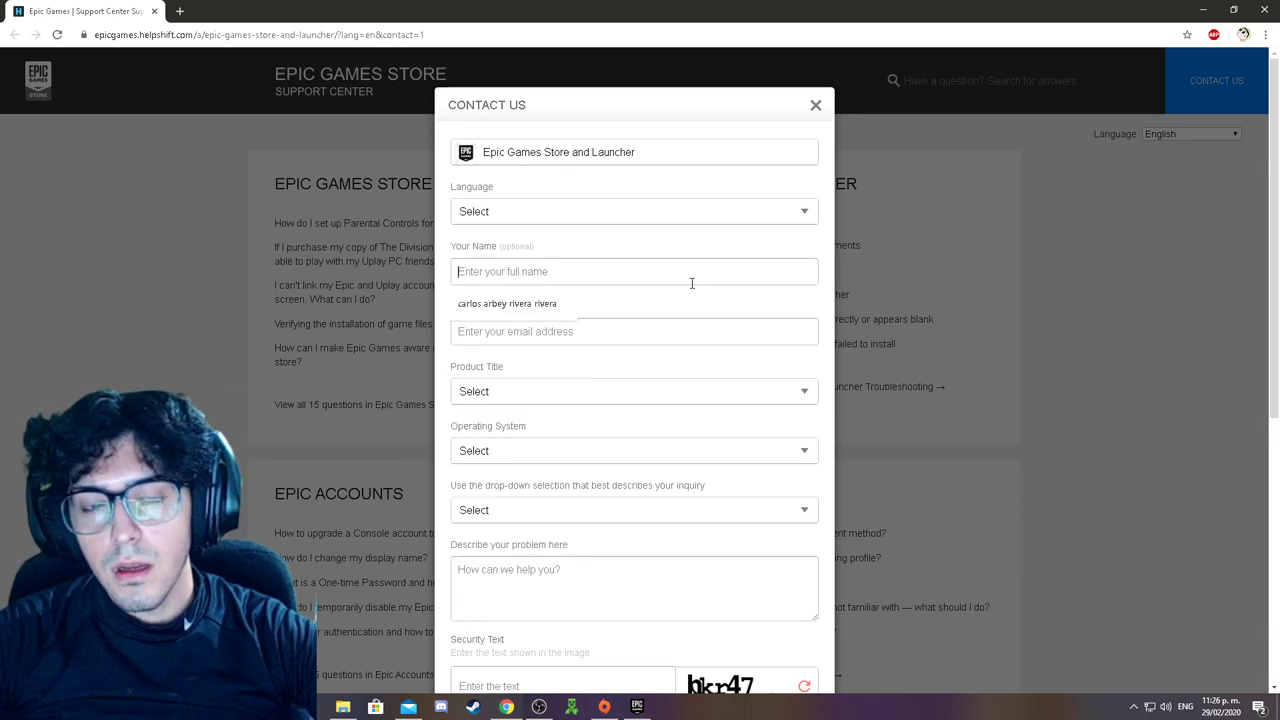
{"action": "left_click", "coordinate": [500, 212]}
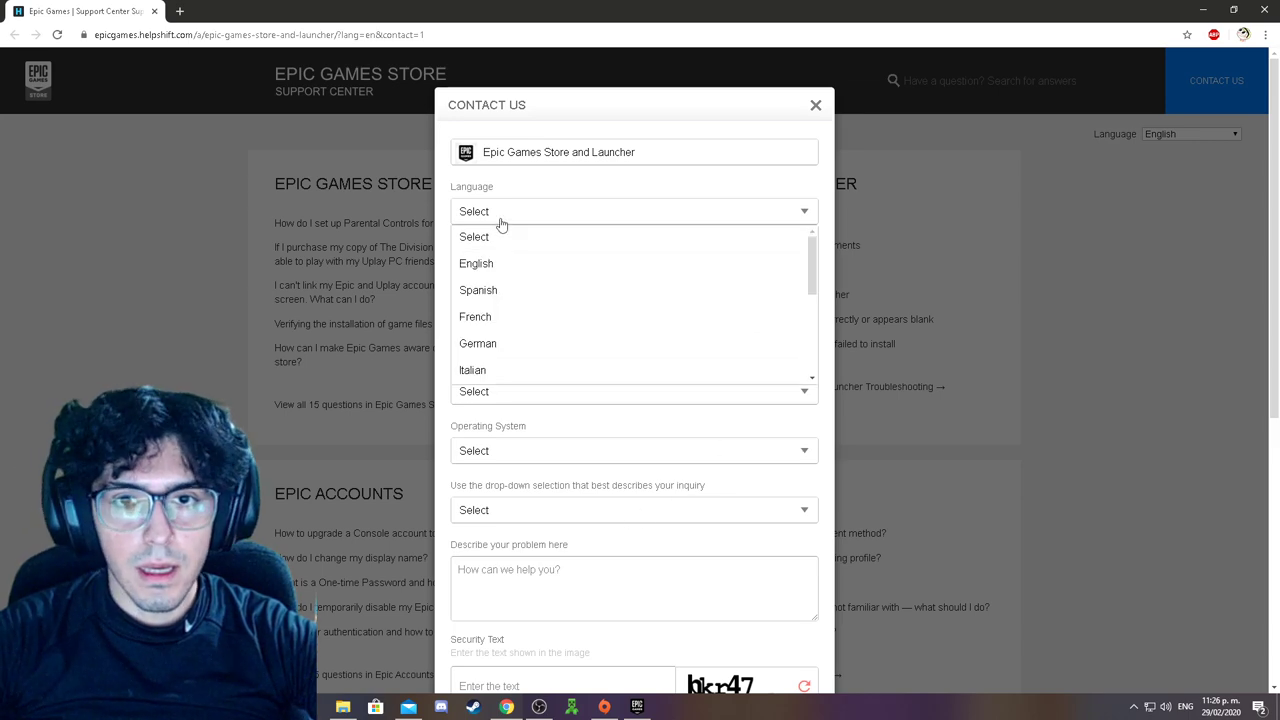
{"action": "left_click", "coordinate": [408, 245]}
{"action": "scroll", "coordinate": [464, 483], "scroll_direction": "down", "scroll_amount": 3}
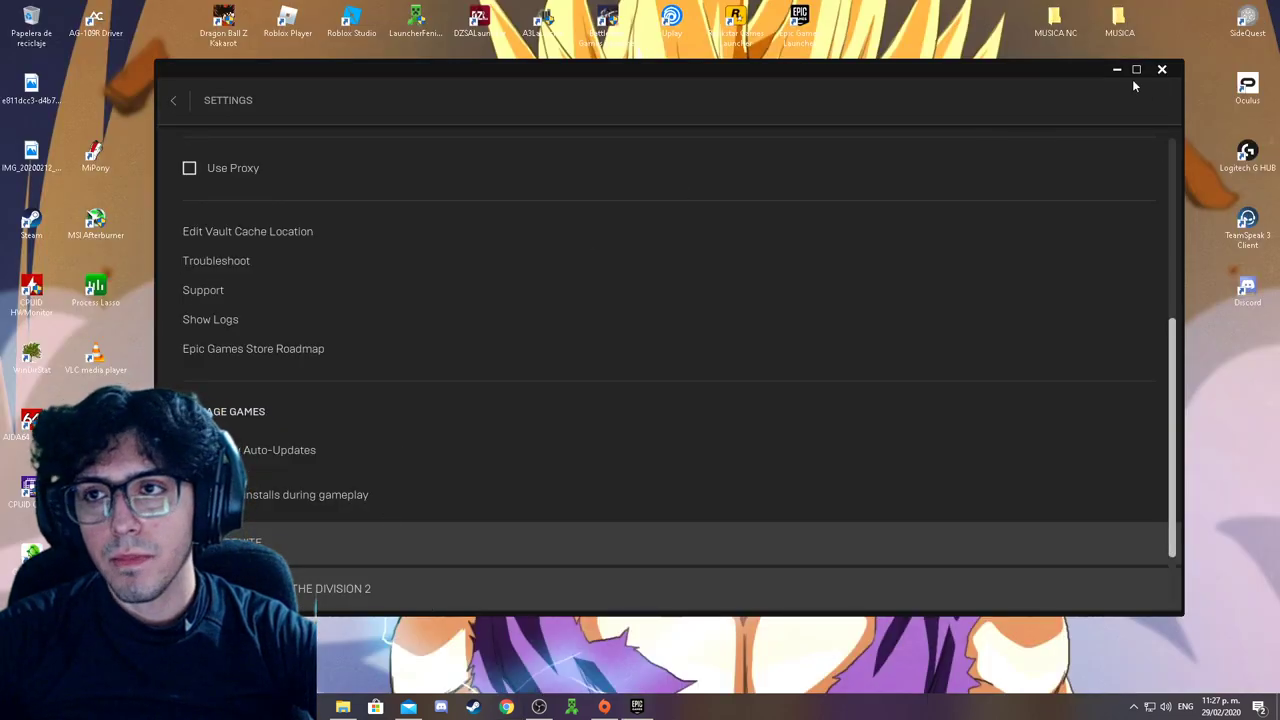
Return to the launcher library, then reopen the settings and show the Support and Manage Games entries.
{"action": "scroll", "coordinate": [808, 371], "scroll_direction": "up", "scroll_amount": 10}
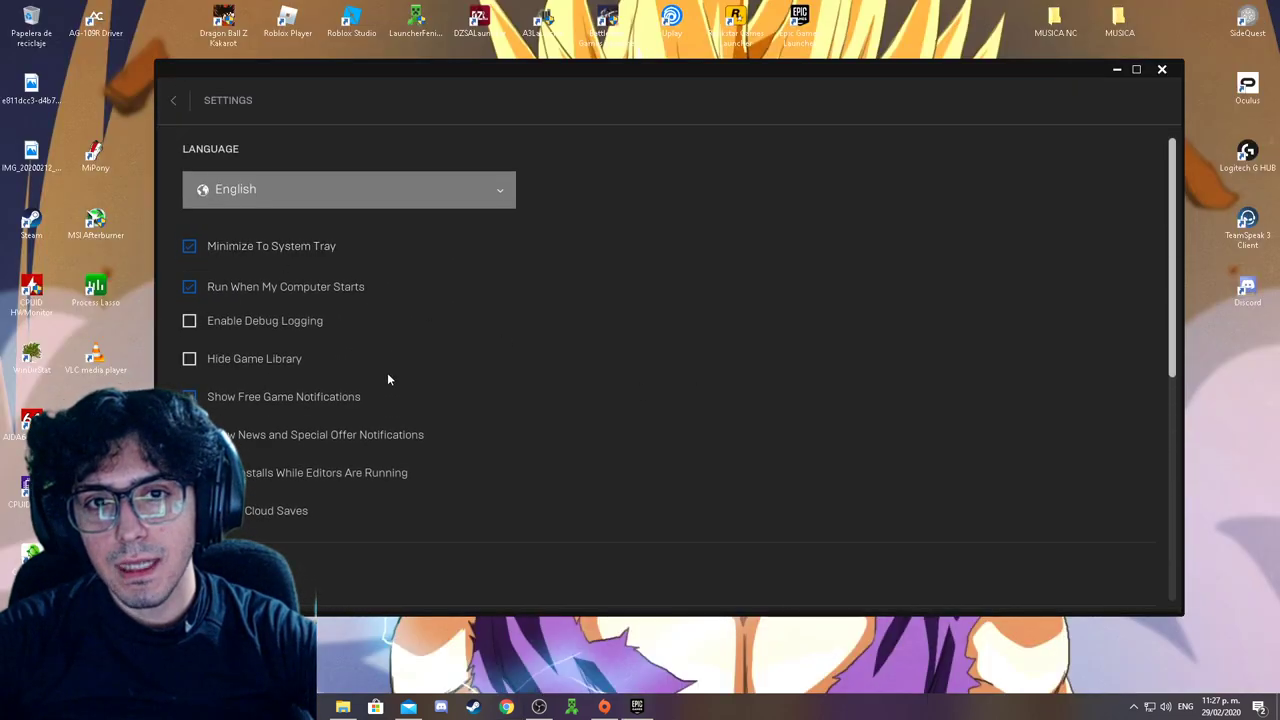
{"action": "left_click", "coordinate": [173, 100]}
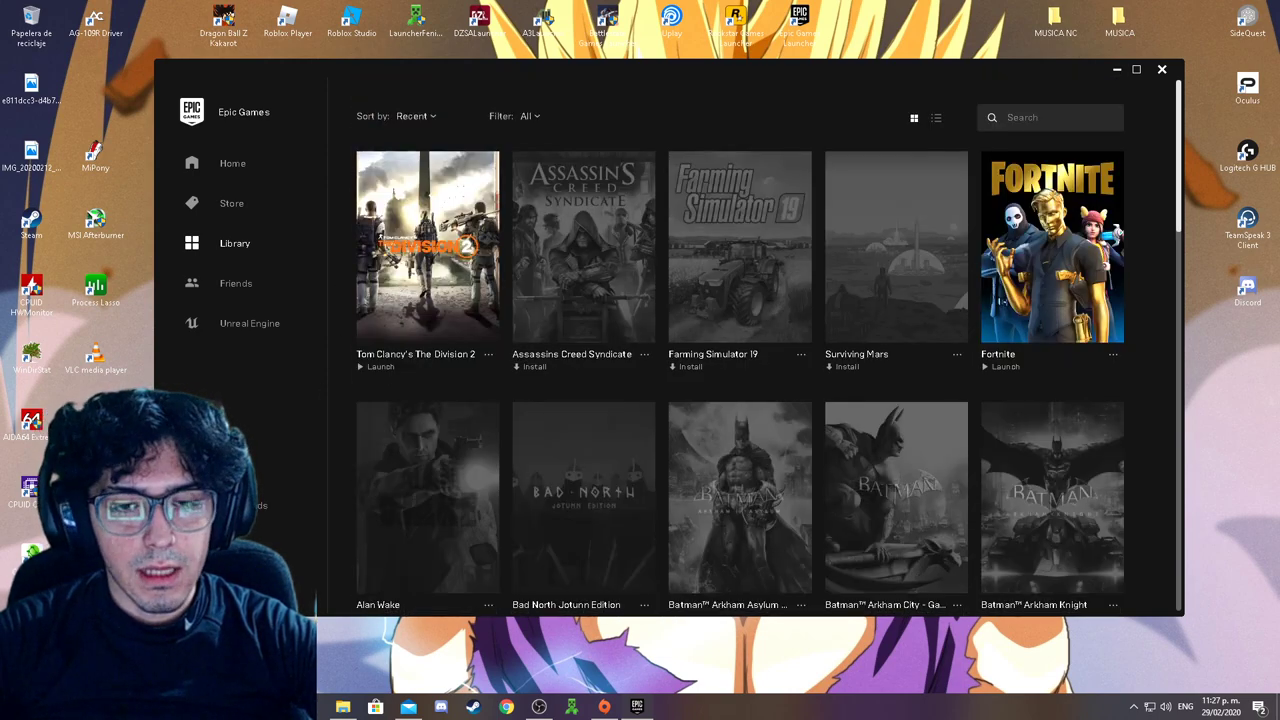
{"action": "left_click", "coordinate": [245, 545]}
{"action": "scroll", "coordinate": [261, 409], "scroll_direction": "down", "scroll_amount": 10}
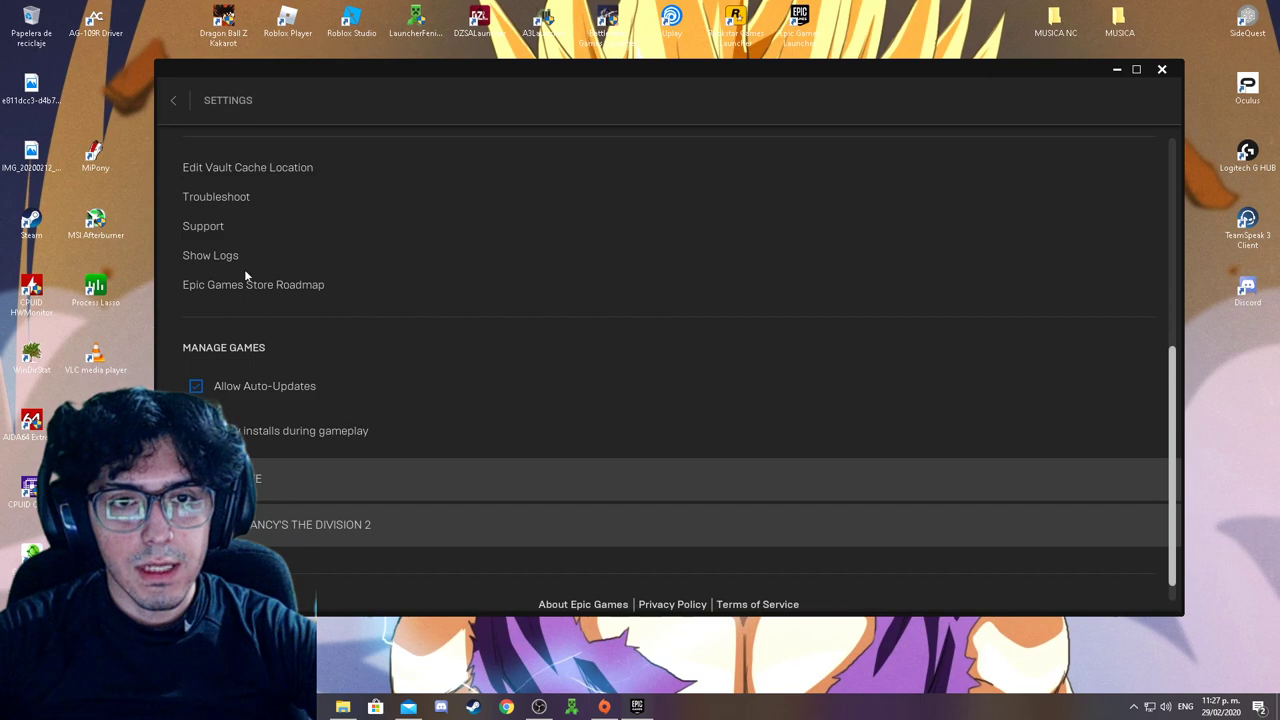